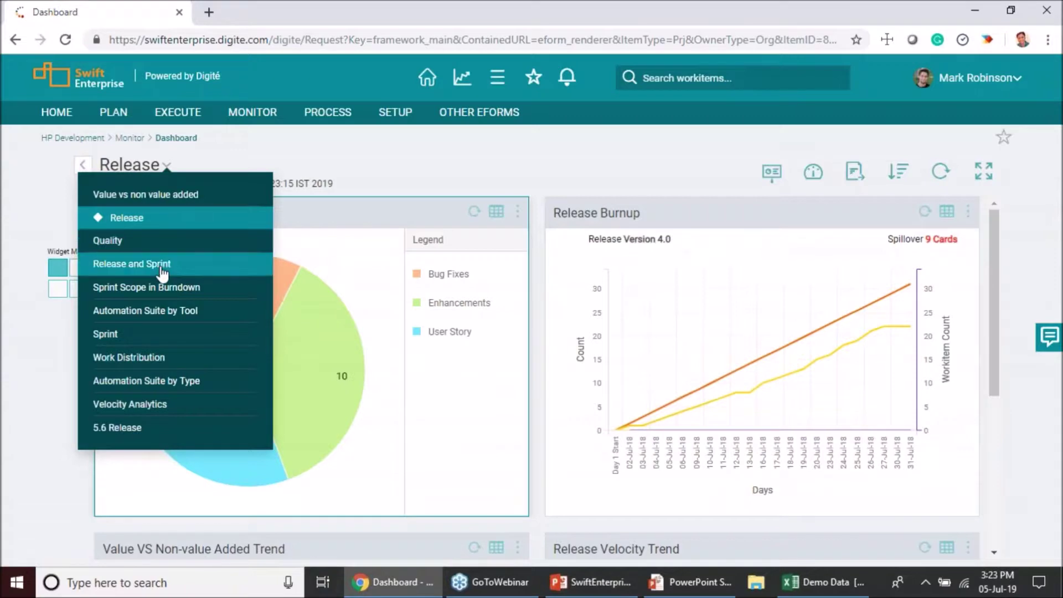
# Close the dashboard list and scroll down to inspect the Release Velocity Trend bars (average 22.25).
pyautogui.click(360, 174)
pyautogui.scroll(-5, 553, 354)
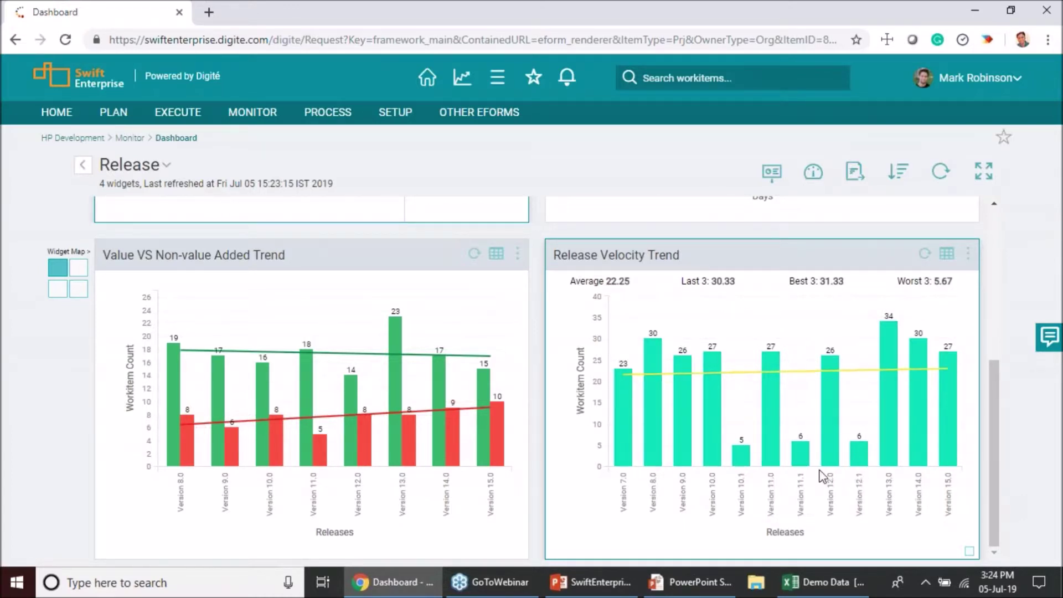
pyautogui.moveTo(810, 457)
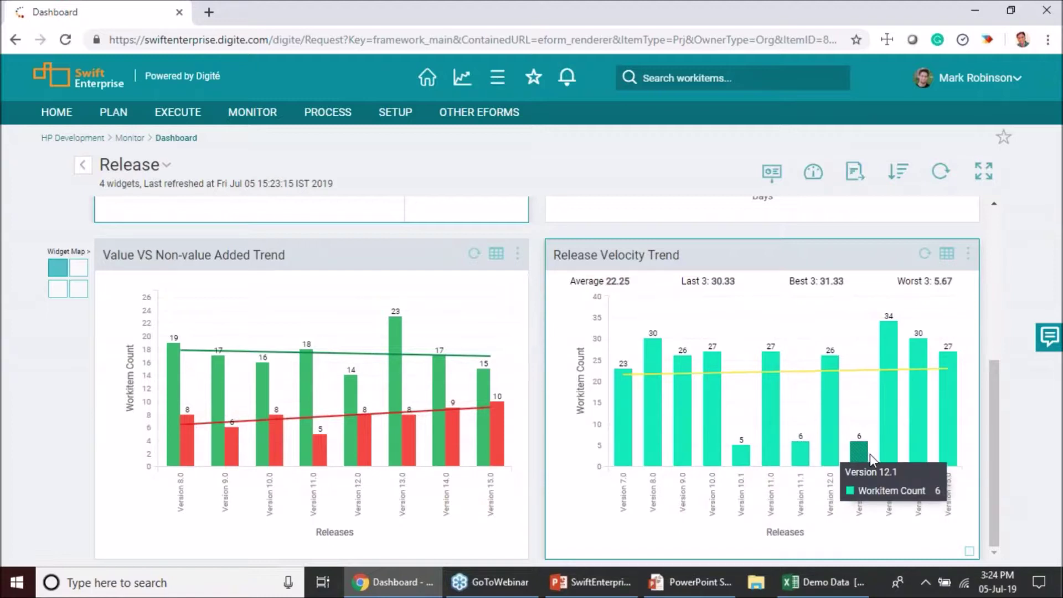
pyautogui.moveTo(869, 455)
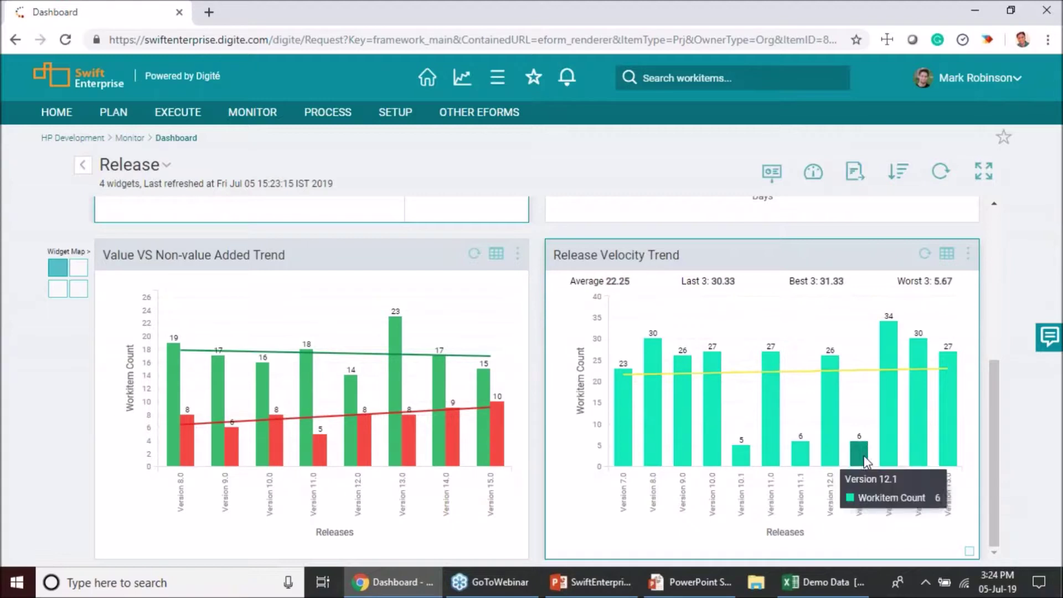
pyautogui.moveTo(742, 465)
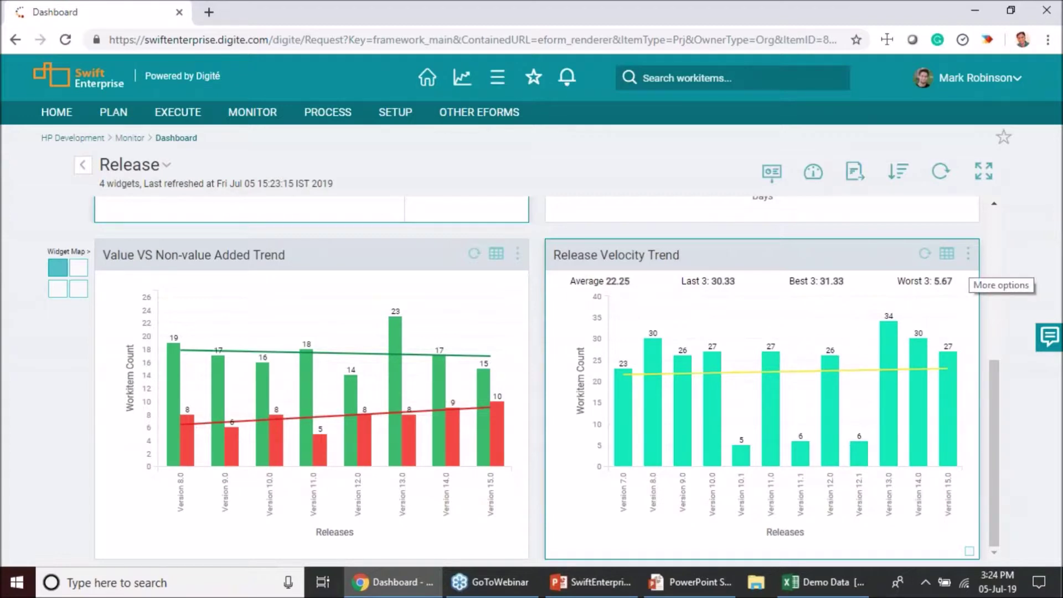
pyautogui.click(968, 253)
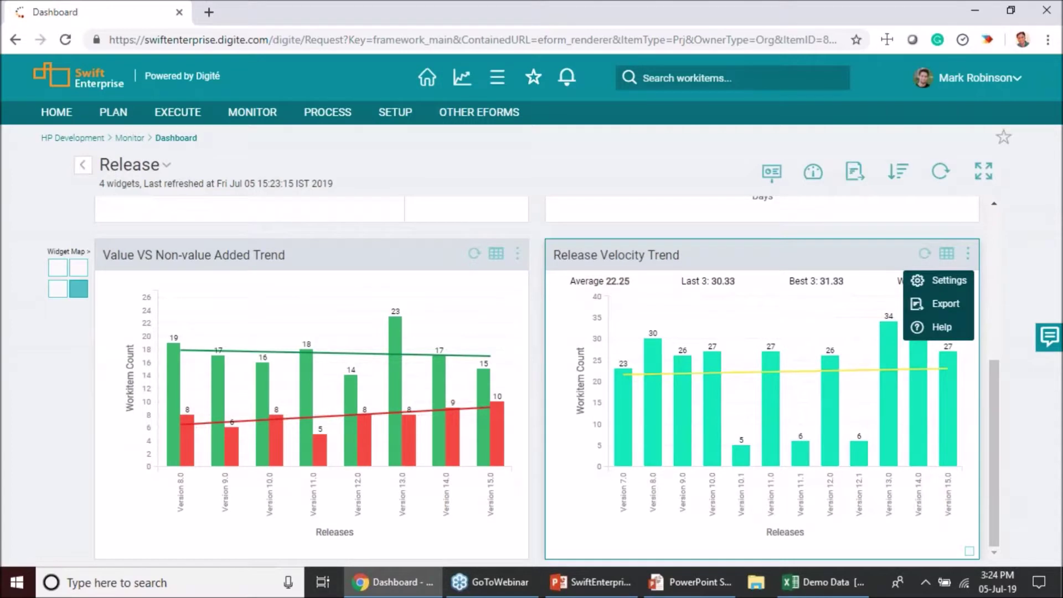
# In the widget settings, enable the dynamic range filter, choose Major Releases and review its criteria.
pyautogui.click(961, 283)
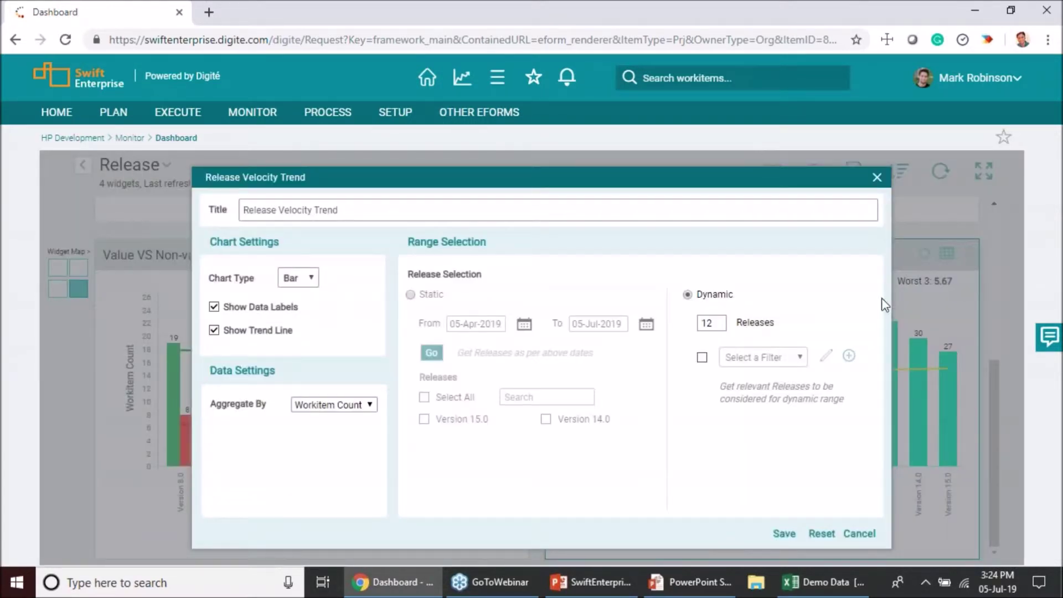
pyautogui.click(702, 358)
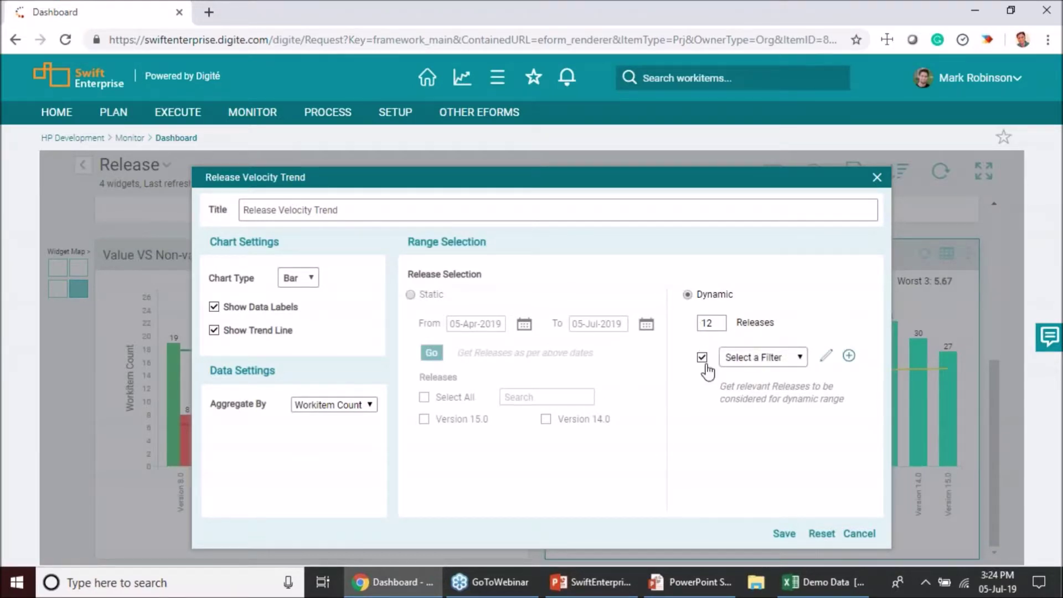
pyautogui.click(796, 359)
pyautogui.click(791, 388)
pyautogui.click(825, 358)
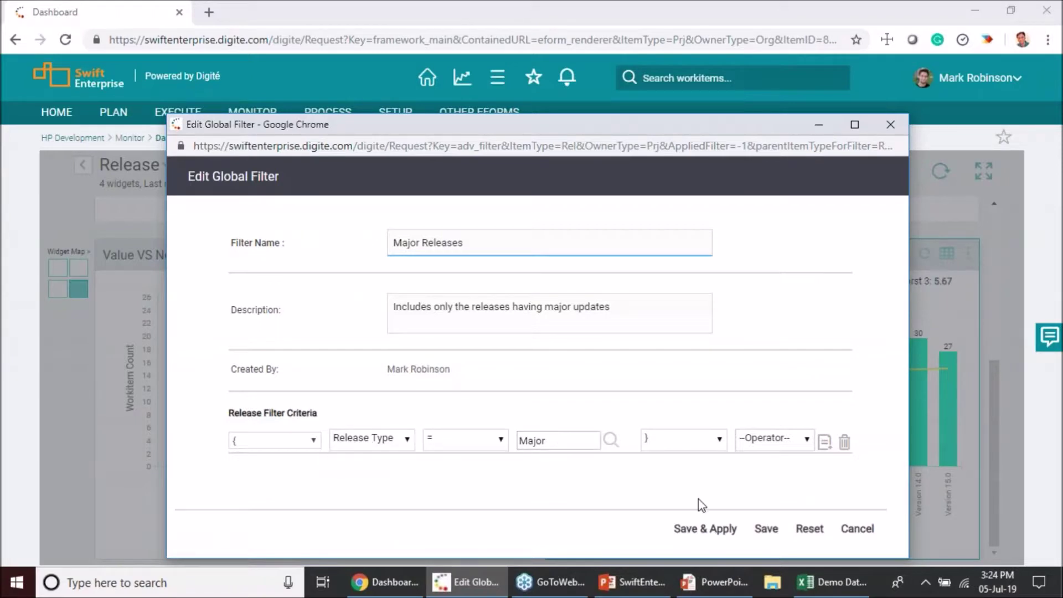
pyautogui.click(857, 528)
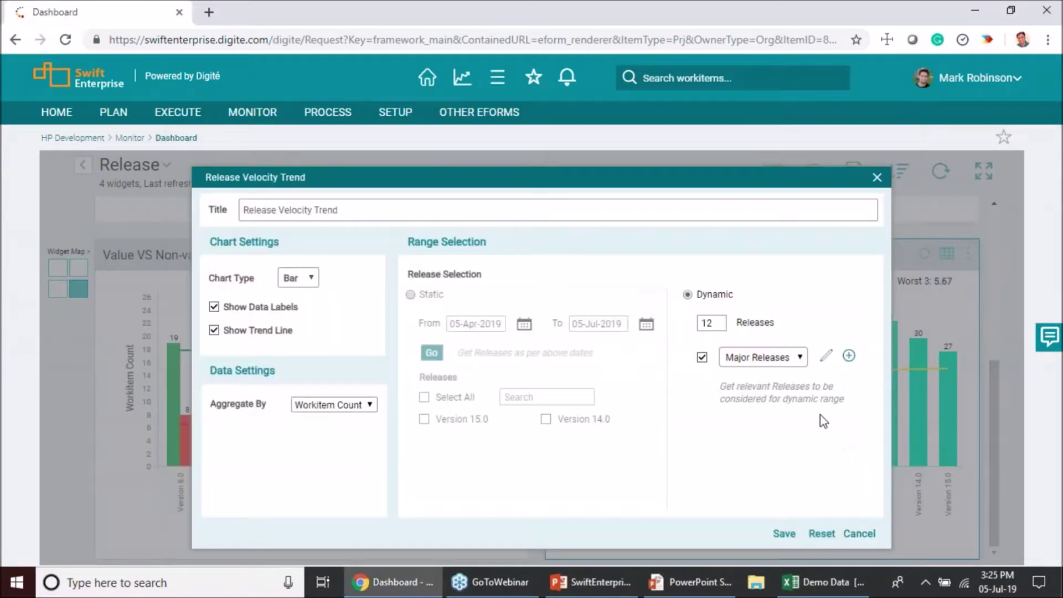
pyautogui.click(703, 358)
# Save the widget settings so the chart shows Versions 4.0 to 13.0, averaging 28.1.
pyautogui.click(783, 539)
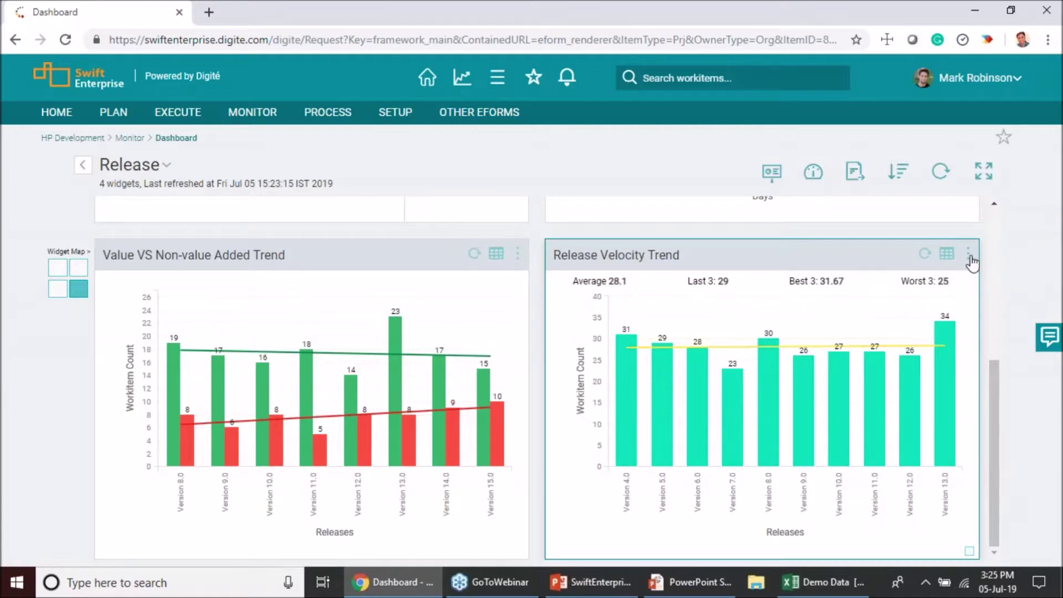
# Switch the Release Velocity Trend settings to a static range from 01-Jan-2019 and load its releases.
pyautogui.click(969, 256)
pyautogui.click(947, 280)
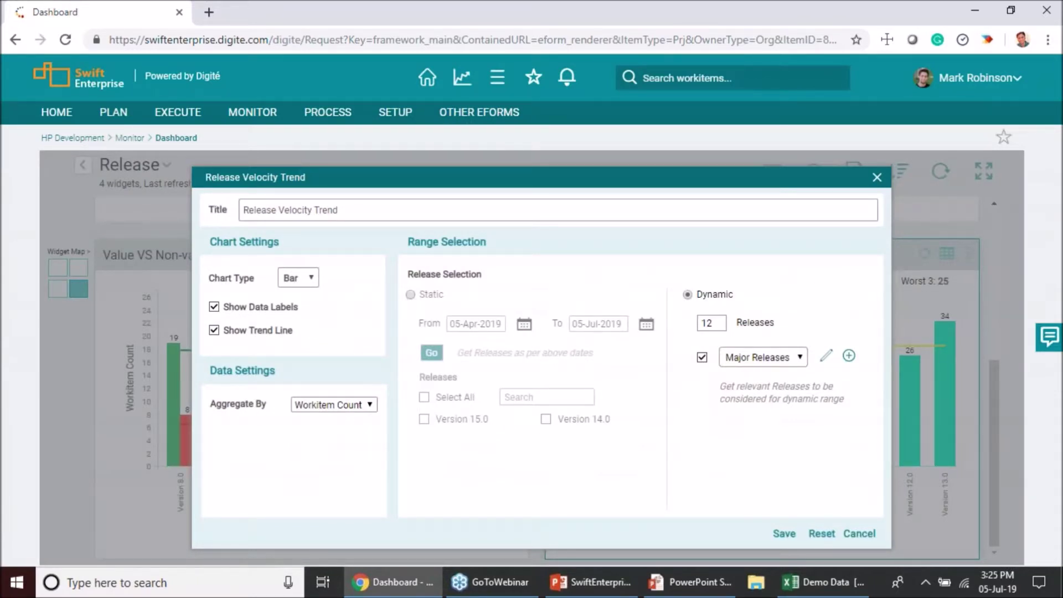
pyautogui.click(412, 295)
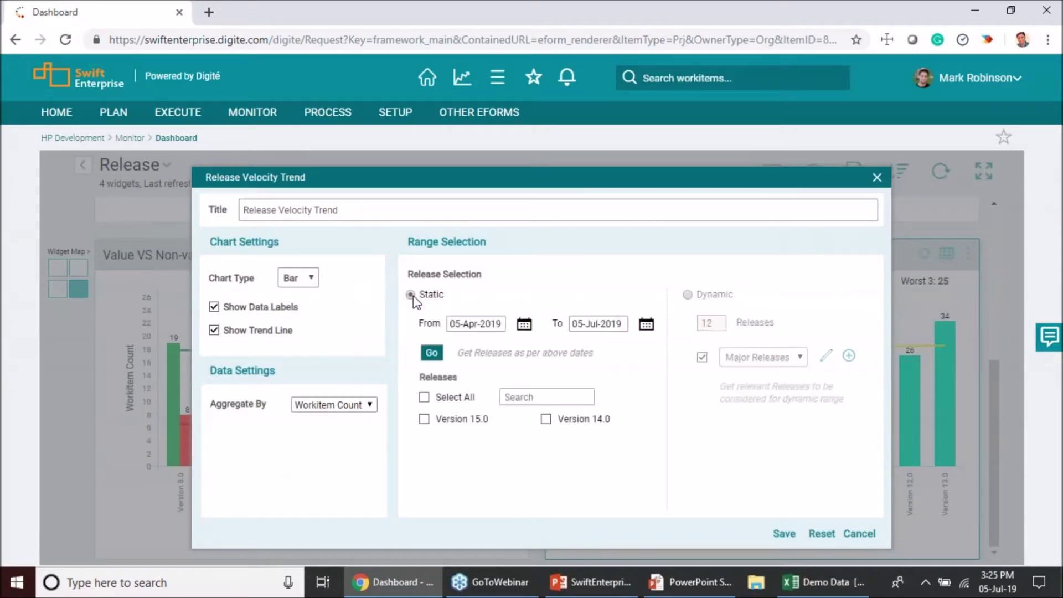
pyautogui.click(524, 325)
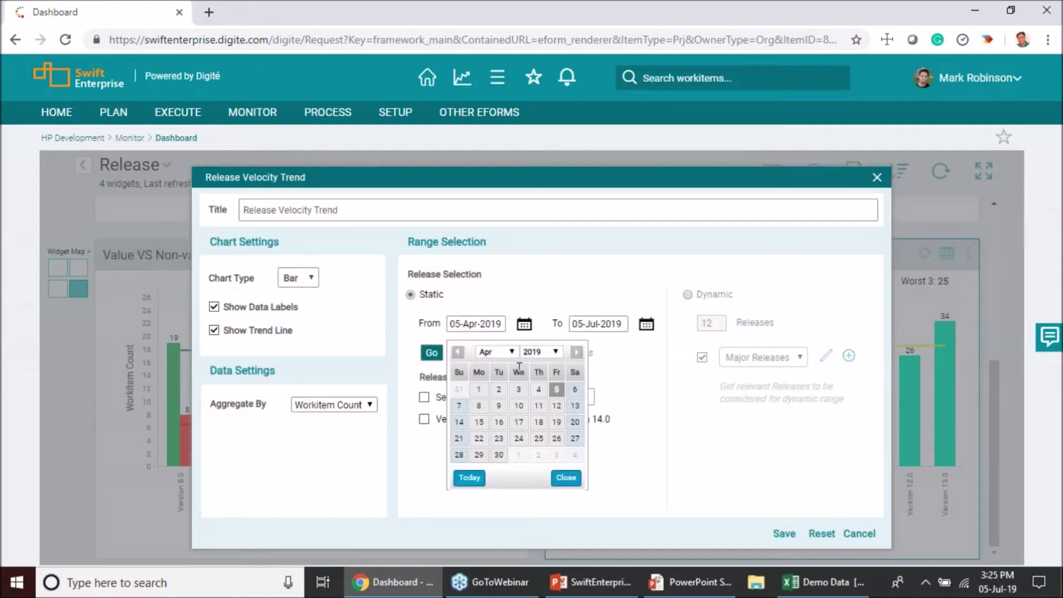
pyautogui.click(479, 389)
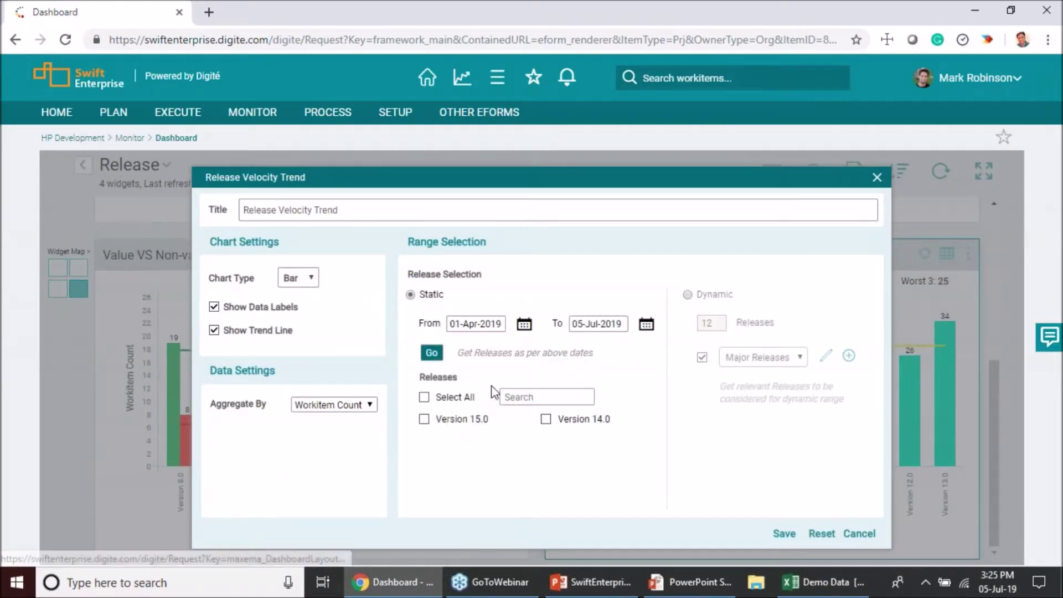
pyautogui.click(524, 326)
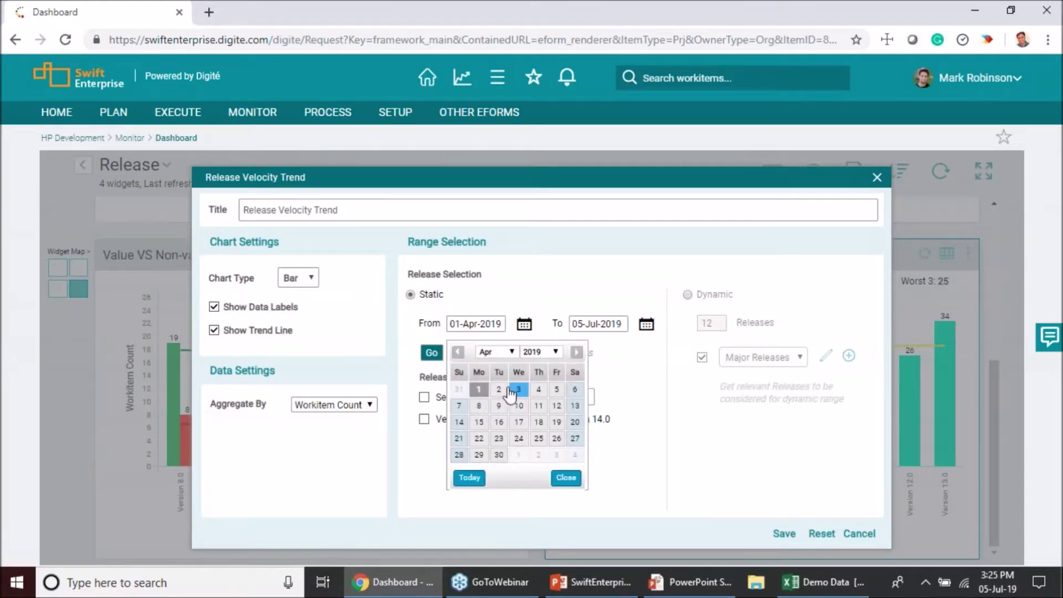
pyautogui.click(496, 352)
pyautogui.click(490, 363)
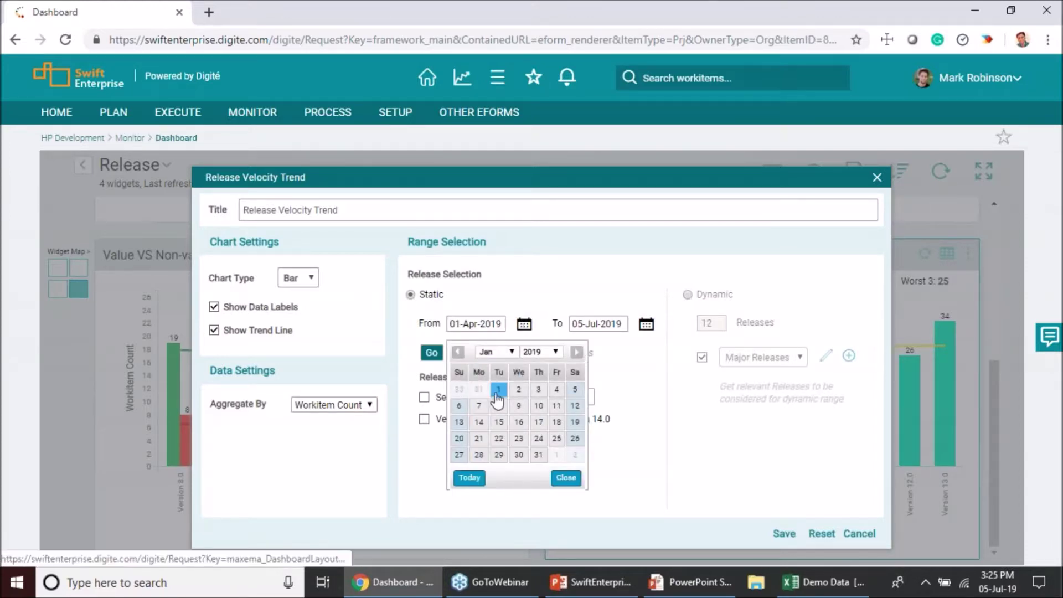
pyautogui.click(497, 391)
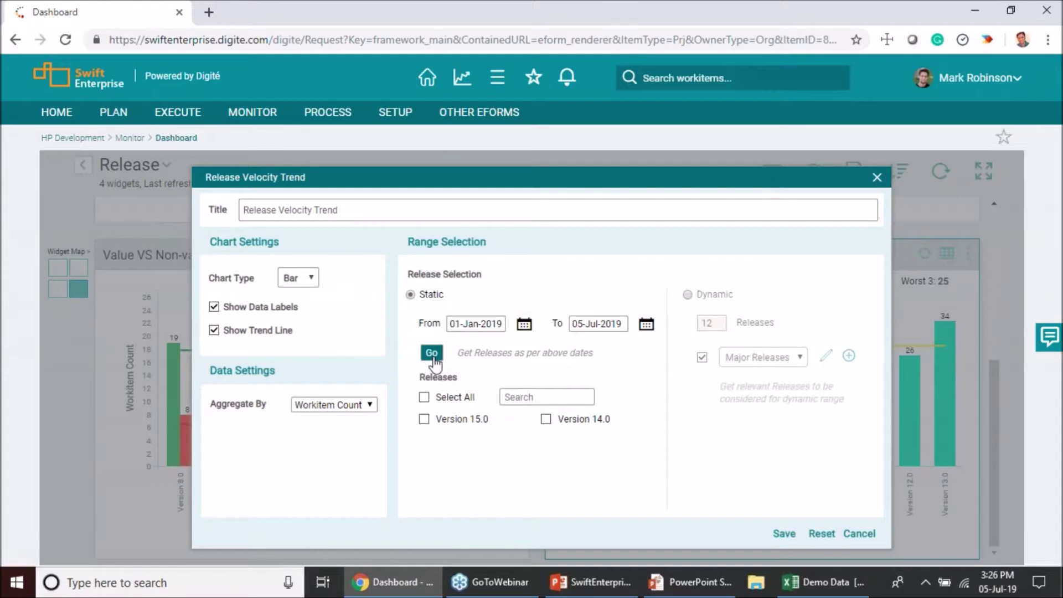
pyautogui.click(433, 355)
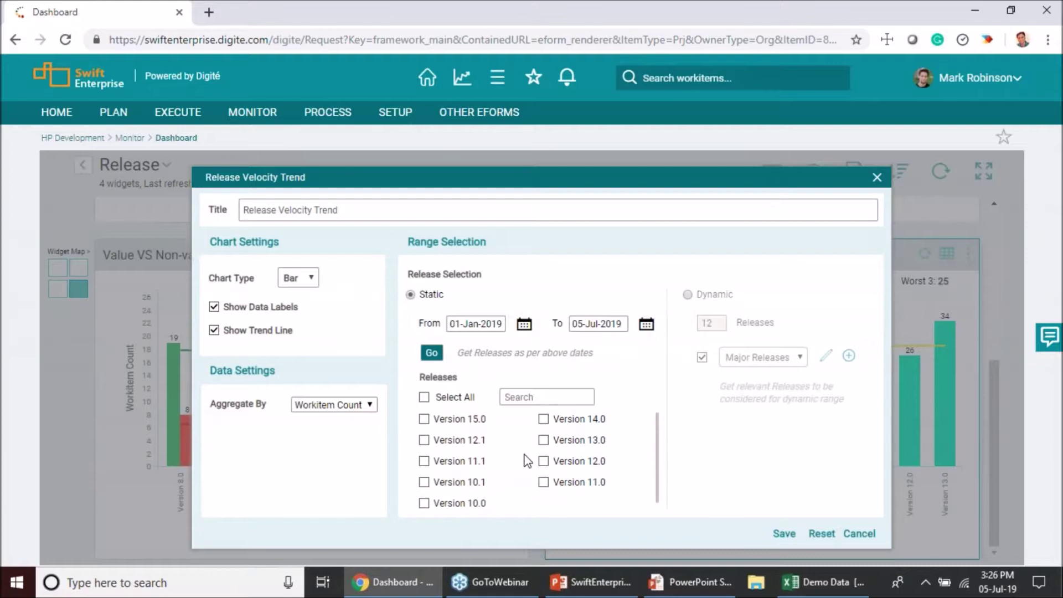
# Tick Versions 15.0, 14.0, 13.0, 12.1, 12.0, 11.1, 11.0 and 10.1, then cancel the settings.
pyautogui.click(424, 419)
pyautogui.click(544, 420)
pyautogui.click(424, 441)
pyautogui.click(425, 461)
pyautogui.click(425, 483)
pyautogui.click(544, 440)
pyautogui.click(544, 462)
pyautogui.click(544, 483)
pyautogui.click(853, 540)
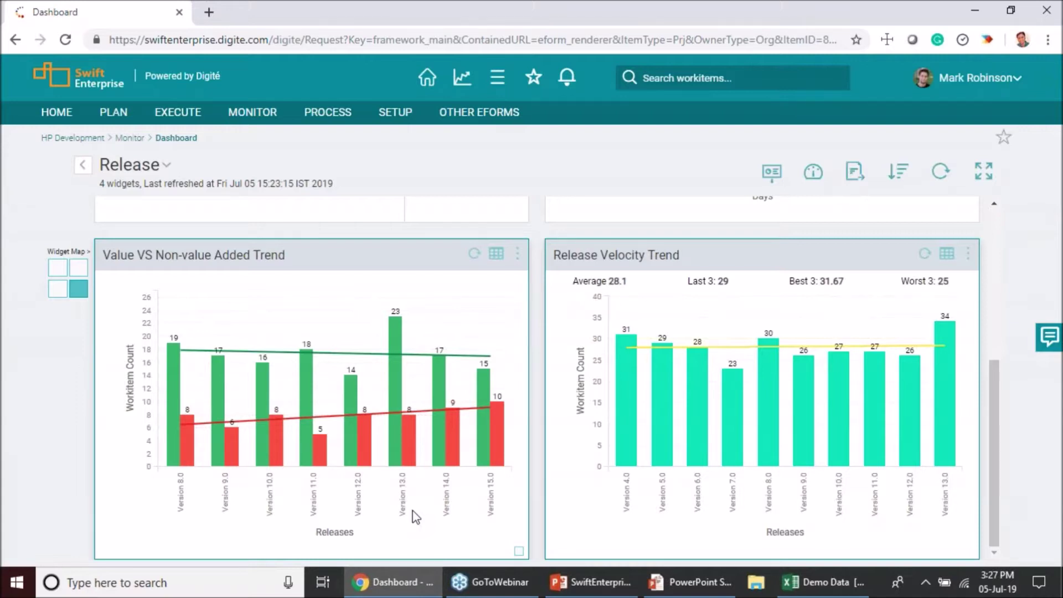
# Scroll back up to review the Release dashboard widgets.
pyautogui.moveTo(406, 417)
pyautogui.scroll(5, 470, 411)
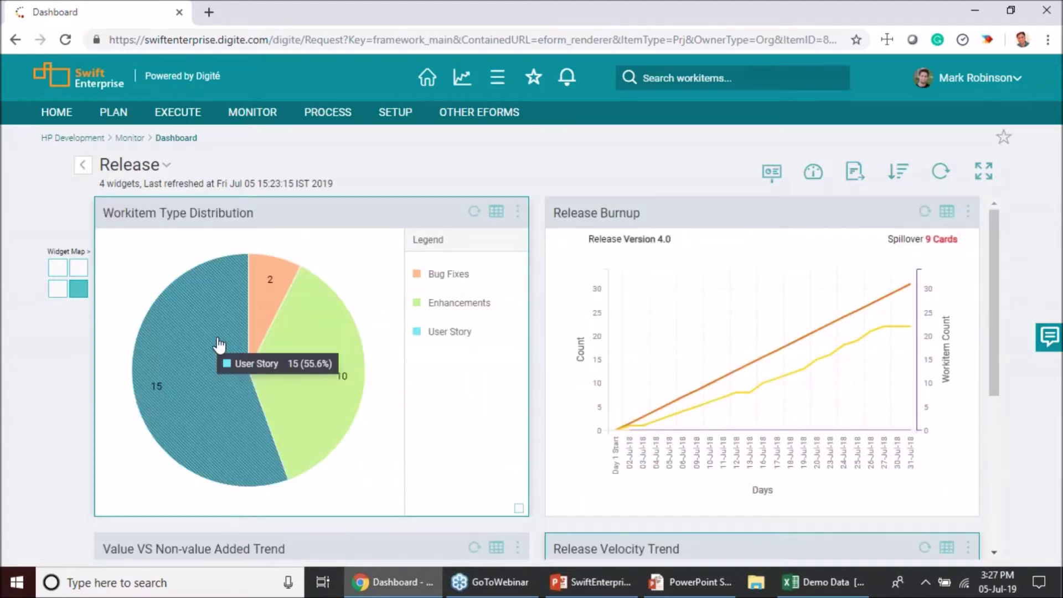
pyautogui.moveTo(239, 363)
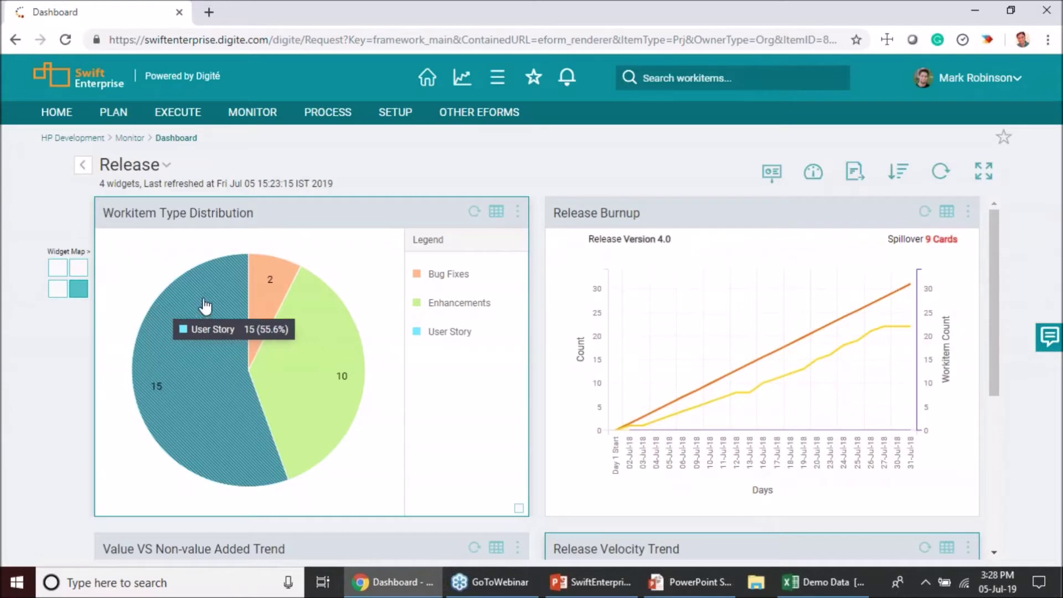
pyautogui.moveTo(299, 294)
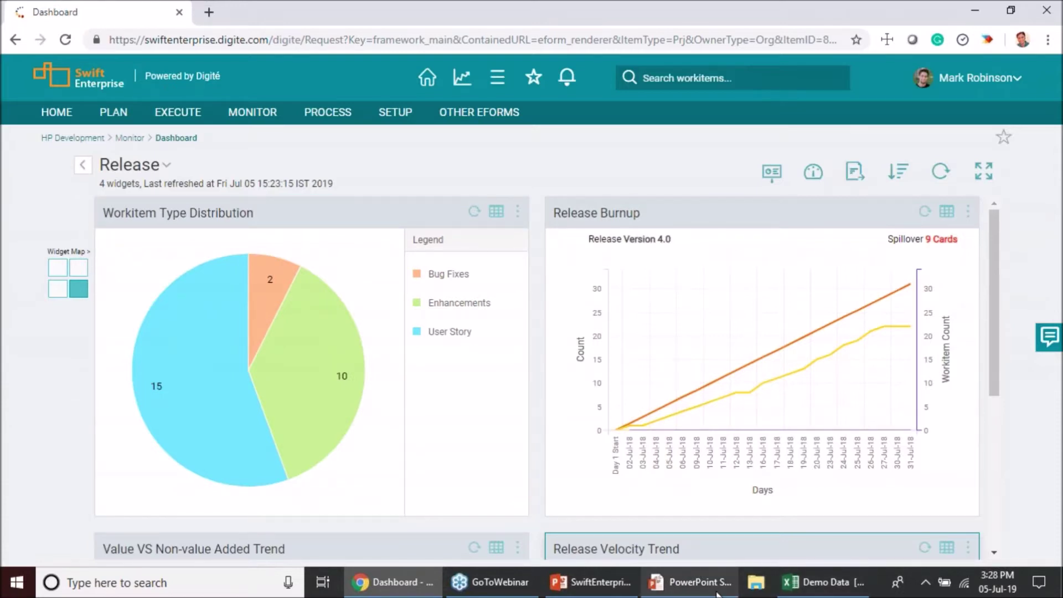
# Move to the PowerPoint slide show and advance to the 'Monitor Meticulously' slide.
pyautogui.moveTo(717, 594)
pyautogui.click(720, 509)
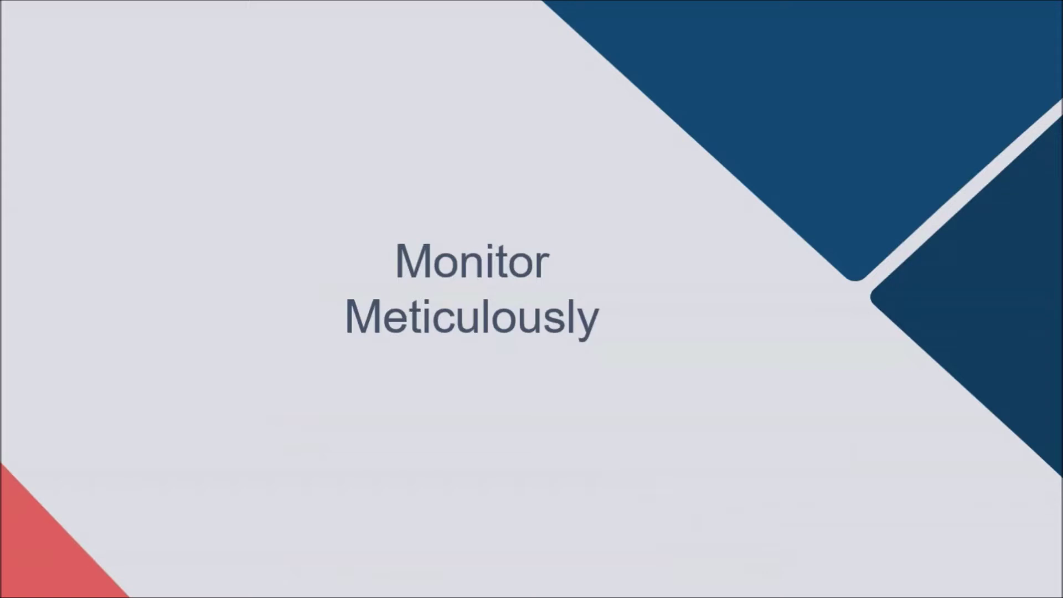
pyautogui.press('Right')
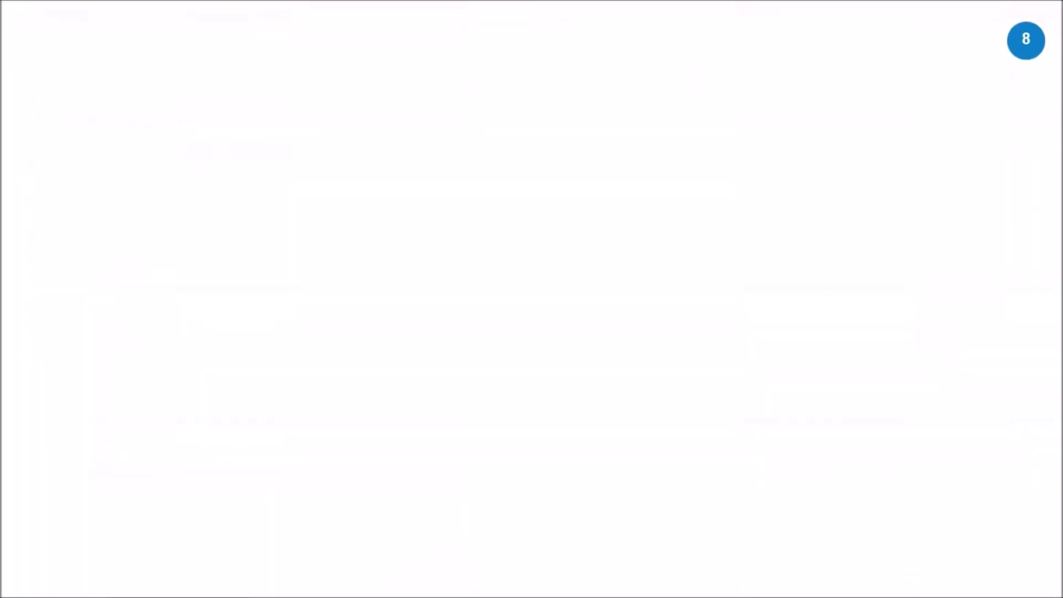